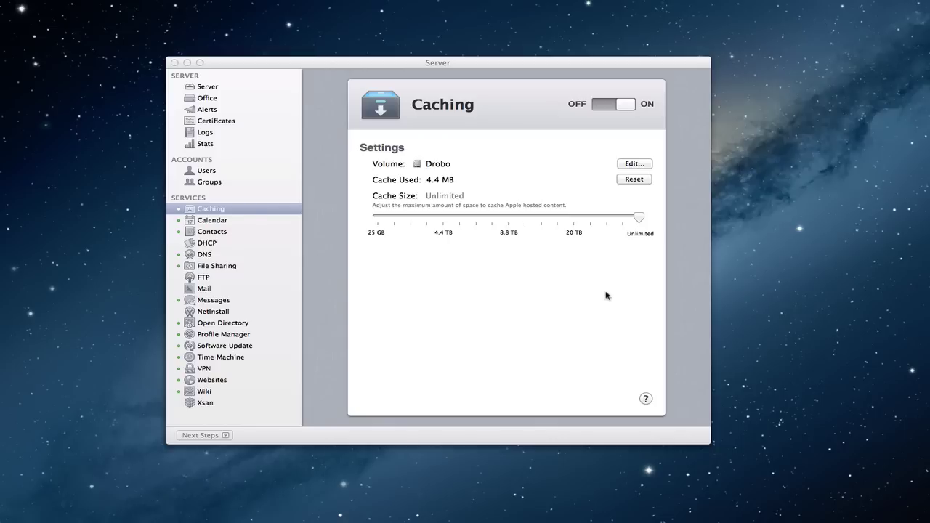
Bring the Server window forward on the Caching pane: Drobo volume, 4.4 MB used, Unlimited size
click(534, 65)
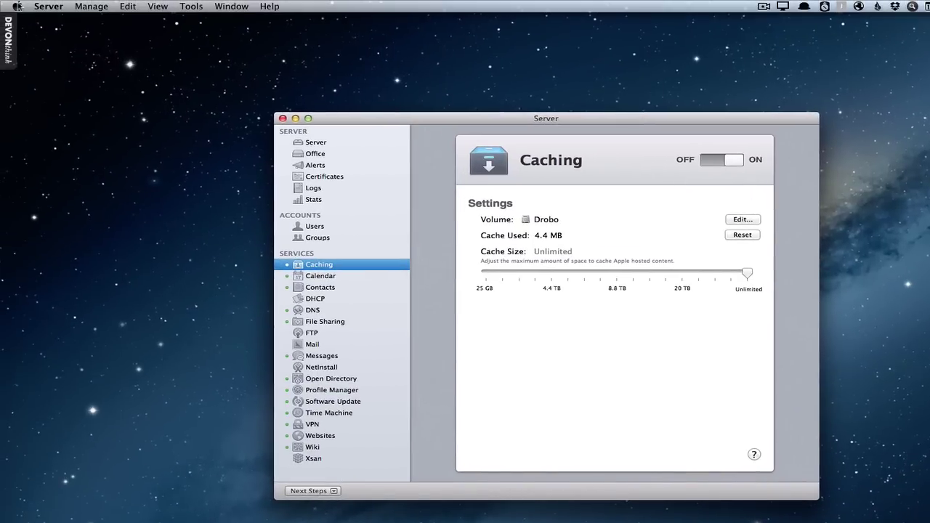
click(18, 7)
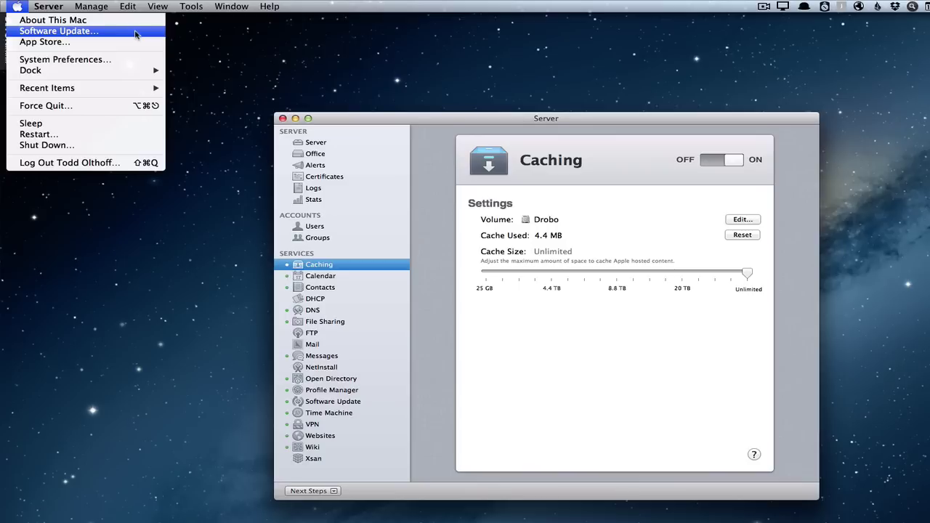
click(414, 120)
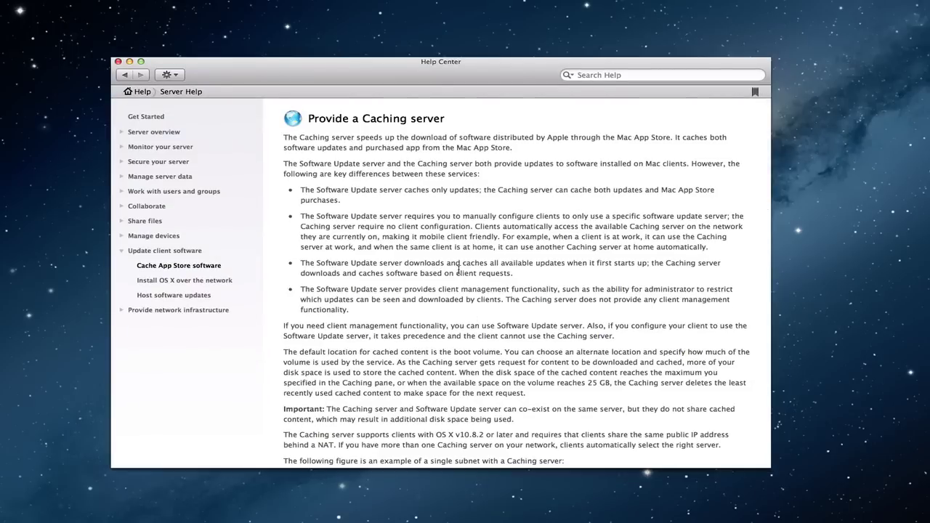
Scroll the Provide a Caching server help page down to the two-subnet network diagram
scroll(458, 270, down, 10)
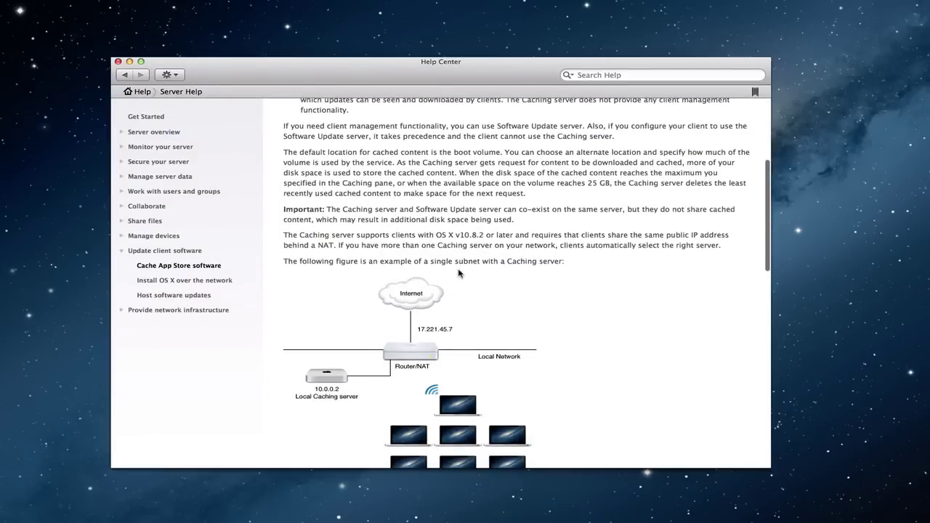
scroll(458, 272, down, 4)
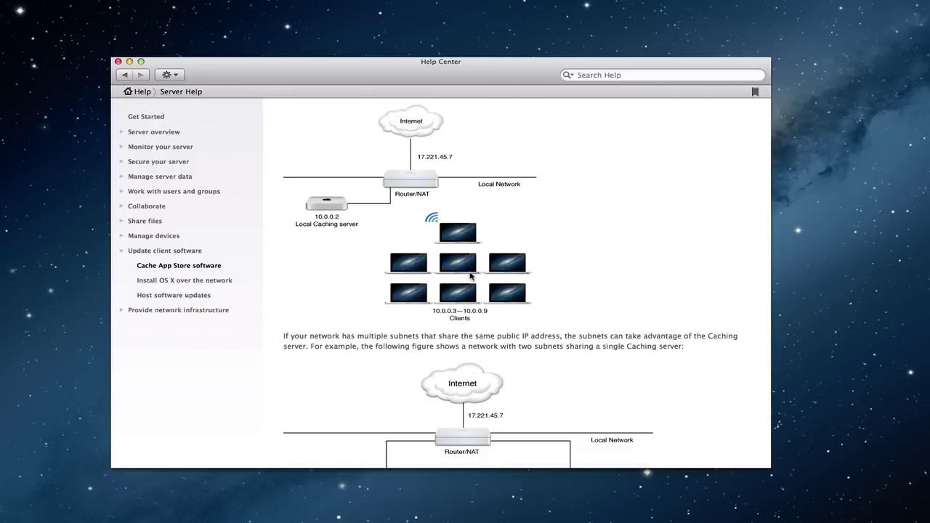
scroll(470, 276, down, 5)
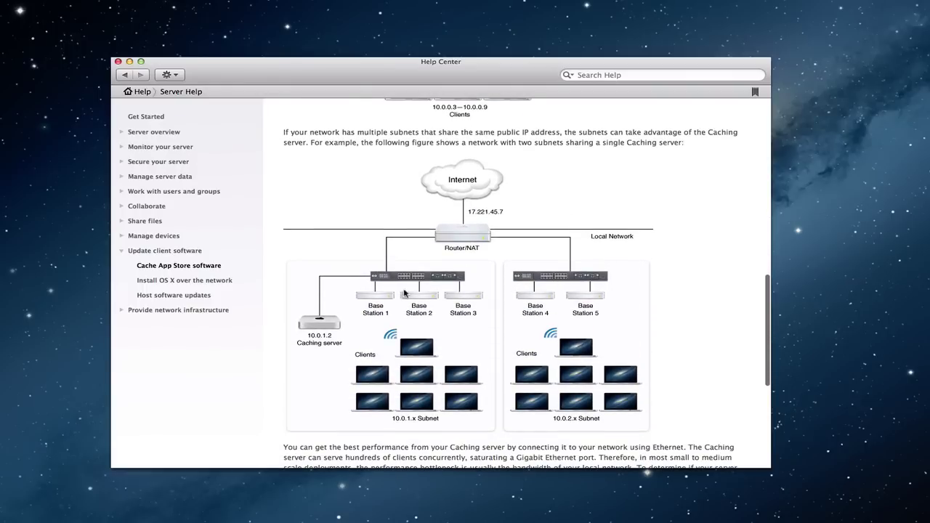
scroll(427, 282, down, 2)
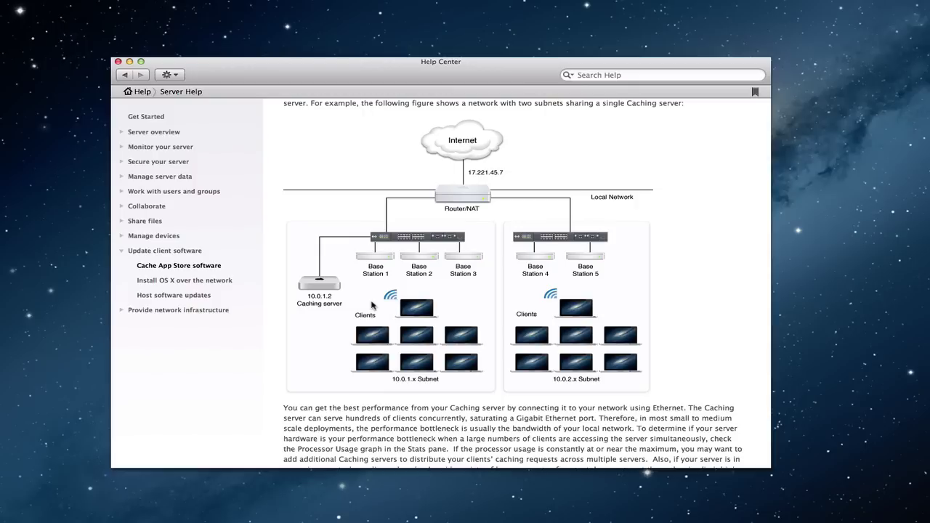
Close Help Center to get back to Server's Caching pane for the Drobo volume
click(130, 62)
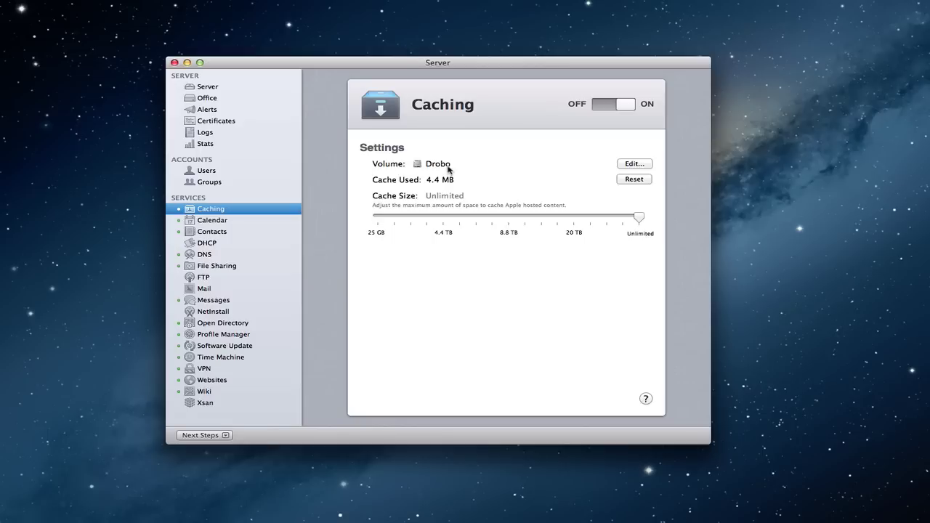
click(632, 165)
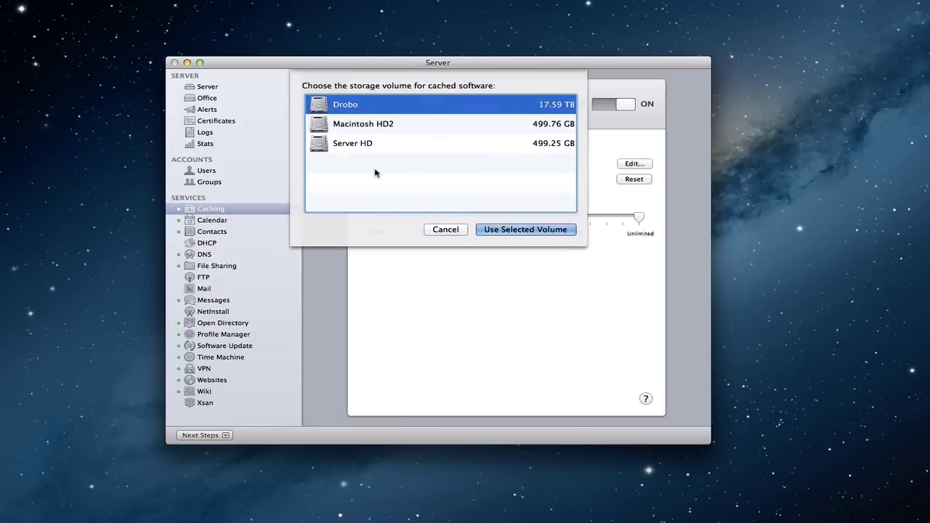
click(446, 230)
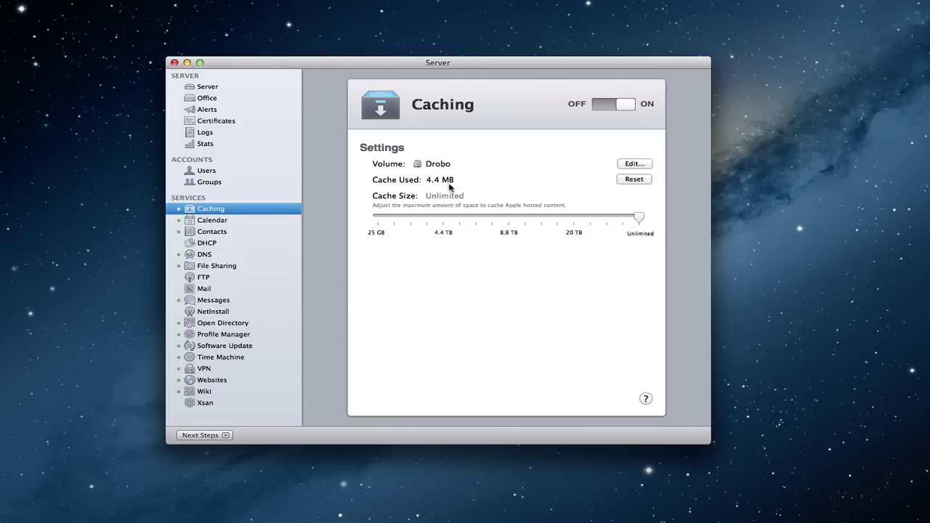
click(635, 180)
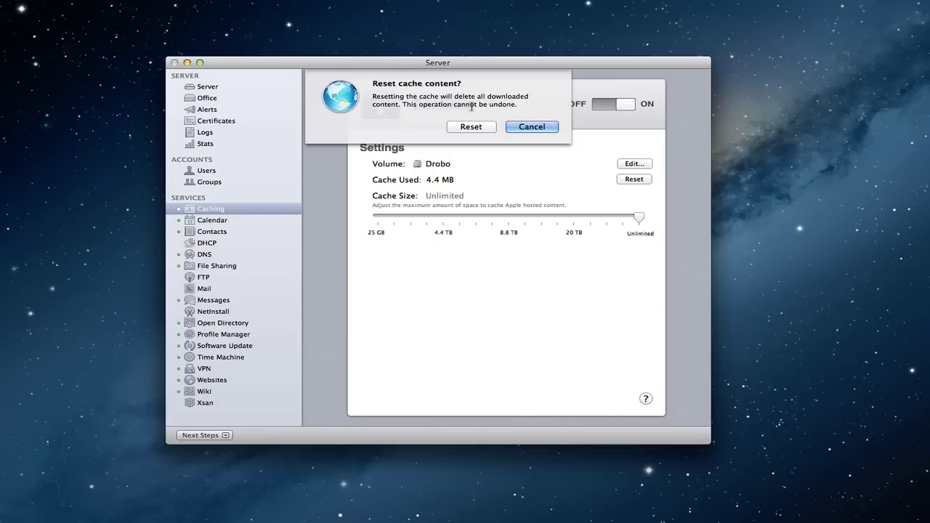
click(541, 128)
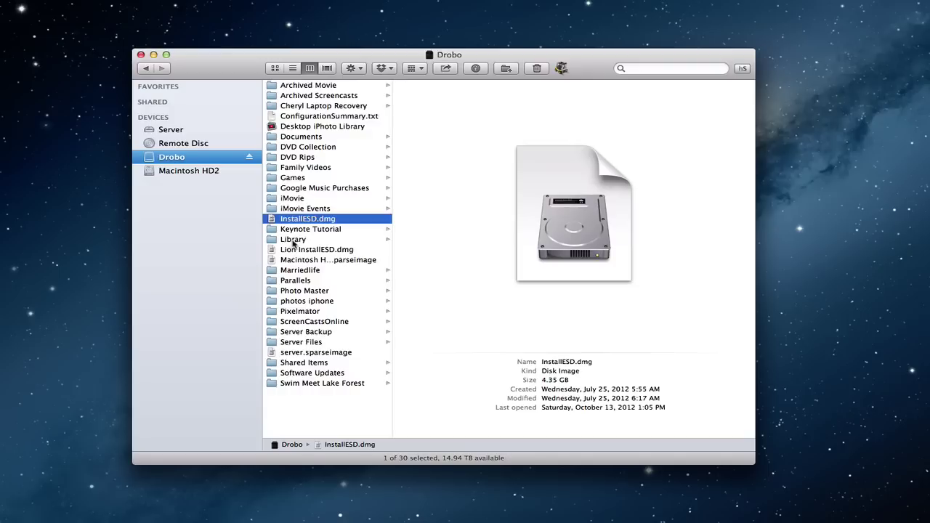
Open the Drobo Library folder and review its Sharing & Permissions in the Info window
click(294, 240)
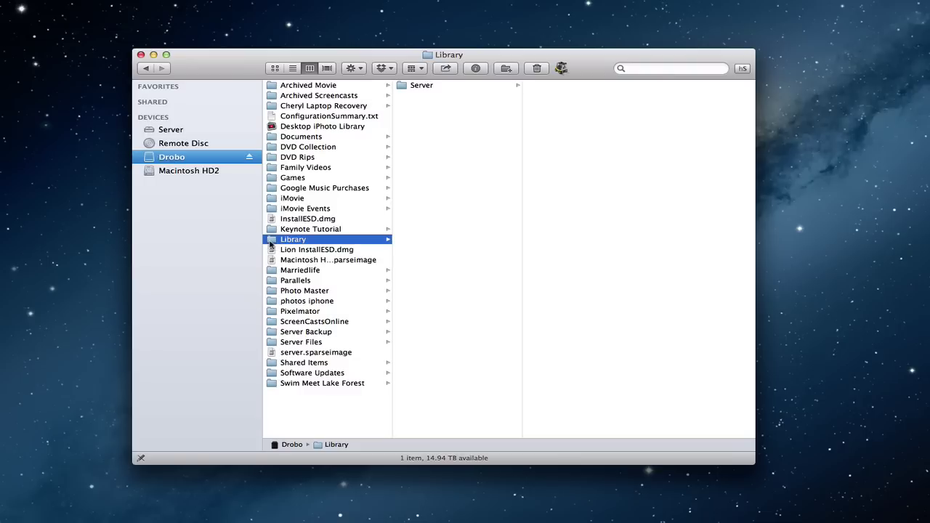
click(476, 69)
drag(7, 1, 554, 37)
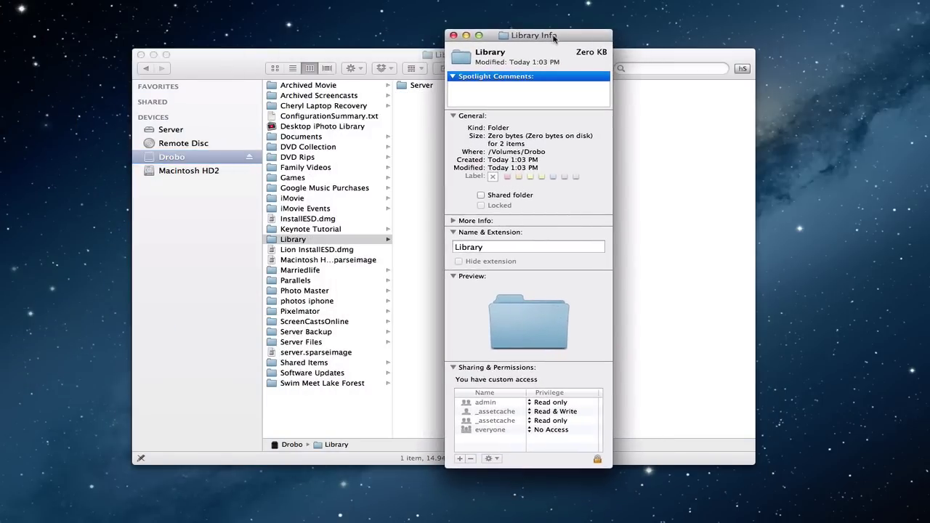
click(453, 35)
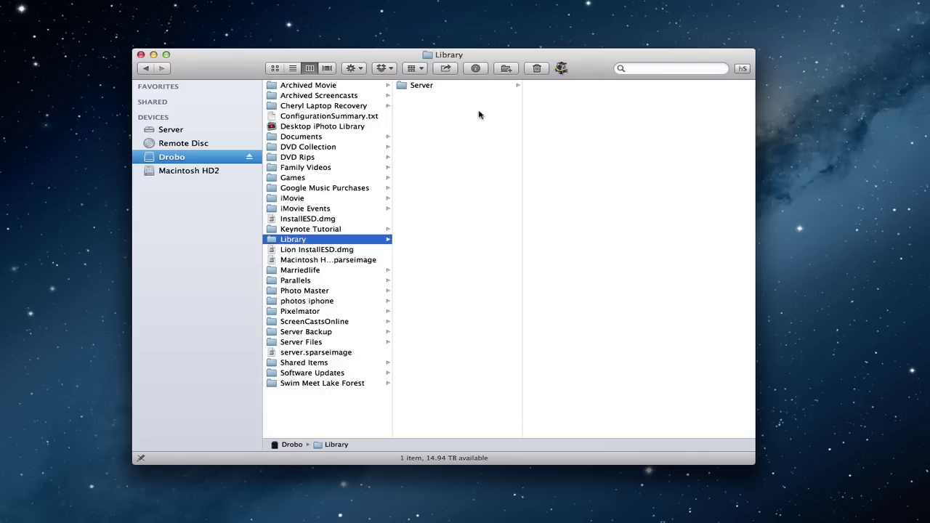
Drill into Library › Server › Caching › Data on Drobo to view AssetInfo.db and the other cached item
click(422, 87)
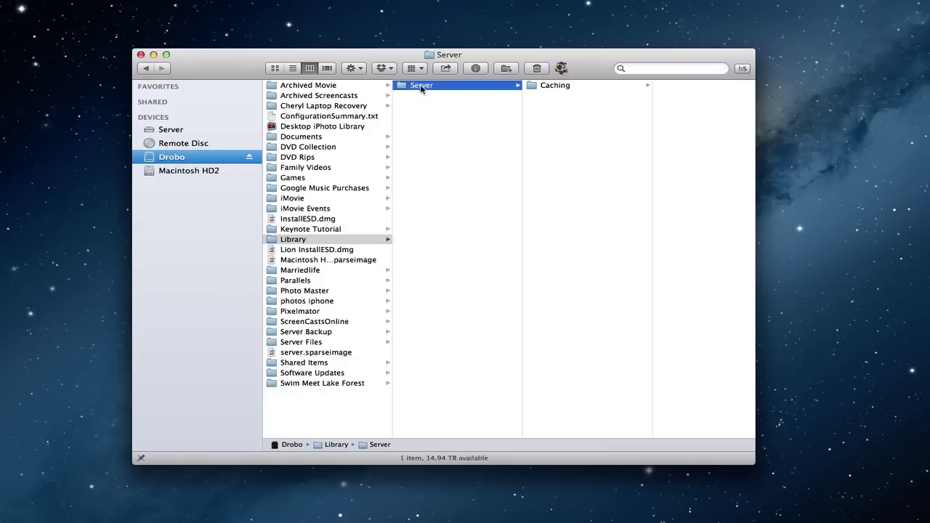
click(561, 89)
click(656, 88)
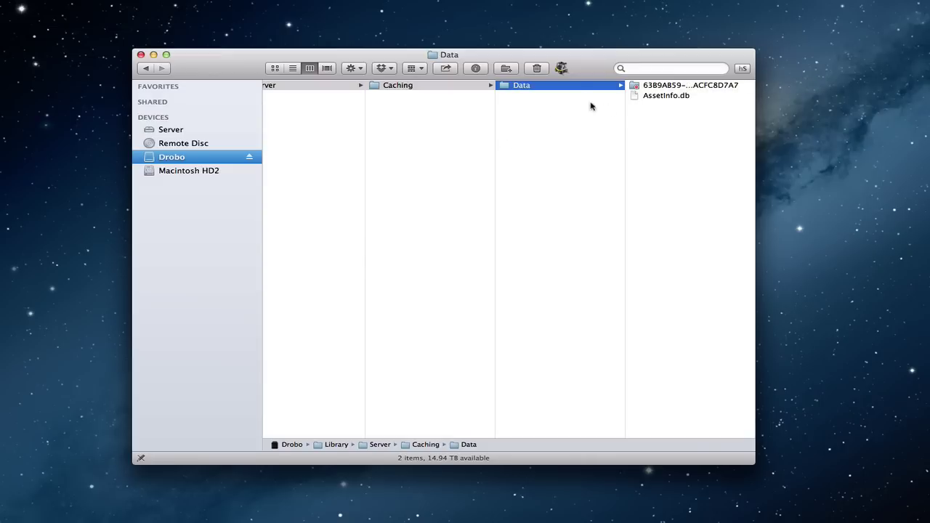
scroll(491, 187, right, 1)
scroll(491, 187, left, 5)
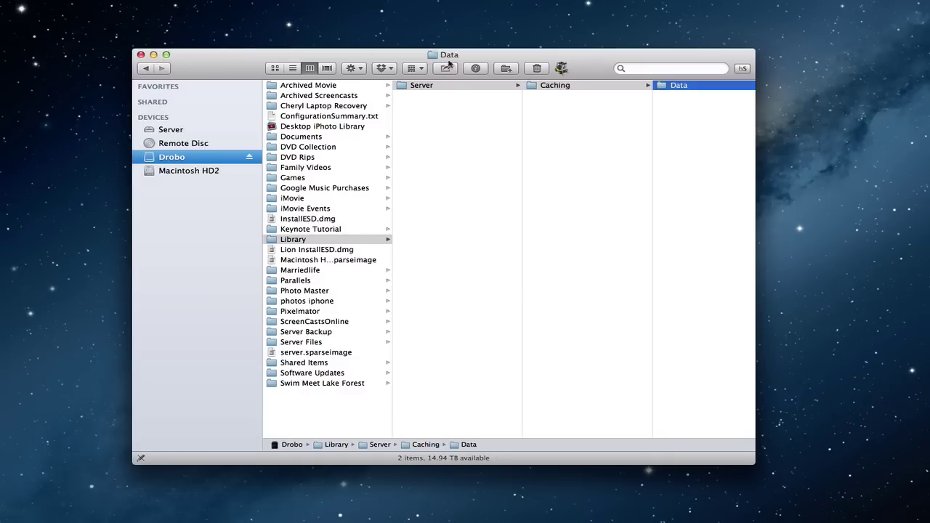
Minimize Finder to reveal the App Store's Purchases list with Shade available to install
click(153, 56)
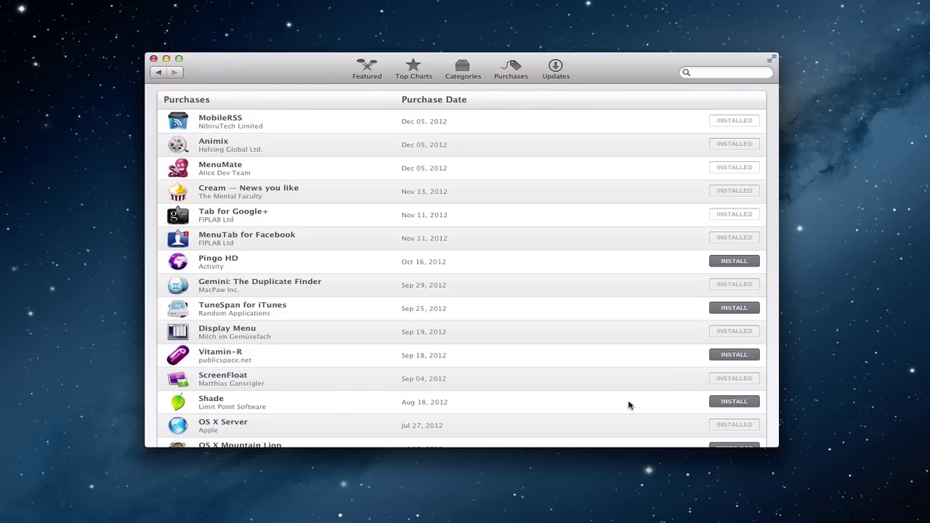
Reinstall Shade from Purchases, signing in with the Apple ID password so the download runs
click(727, 404)
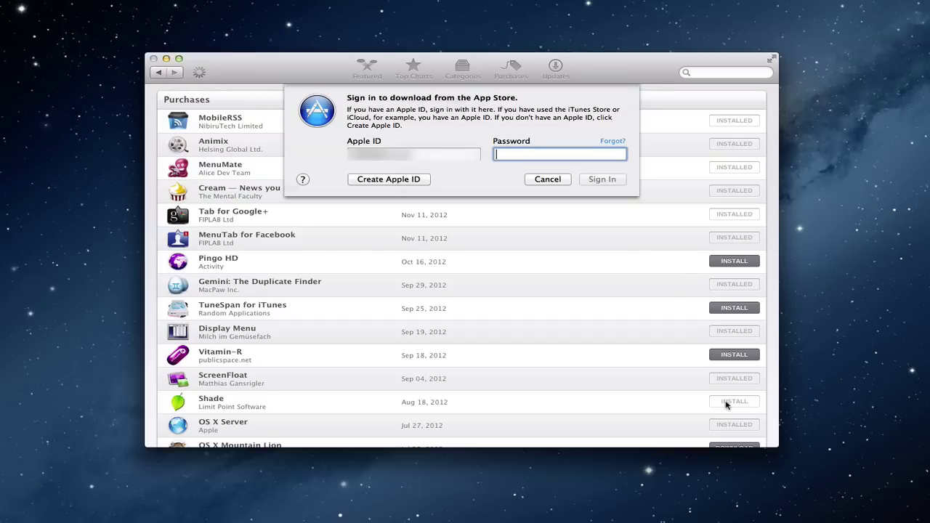
text(••••••)
key(Return)
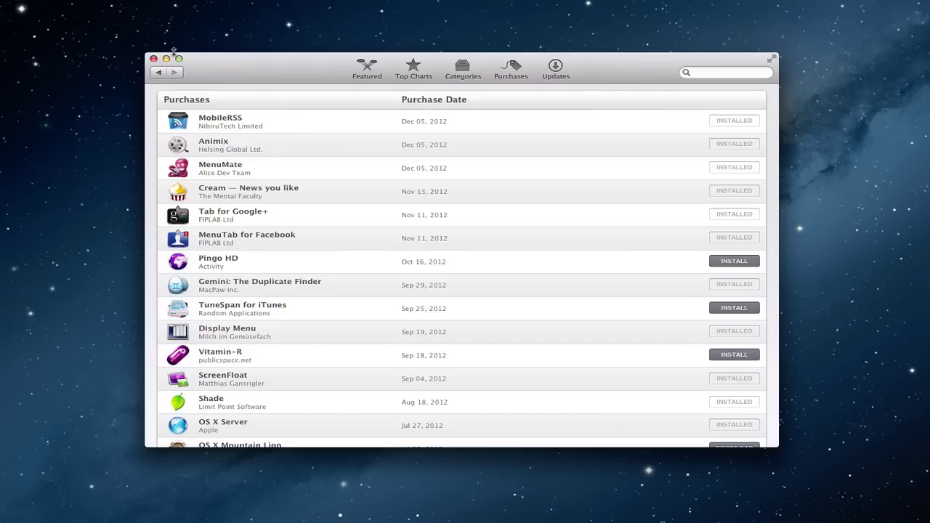
Hide the App Store and reopen Drobo's Caching › Data folder, now holding a cached package
click(167, 59)
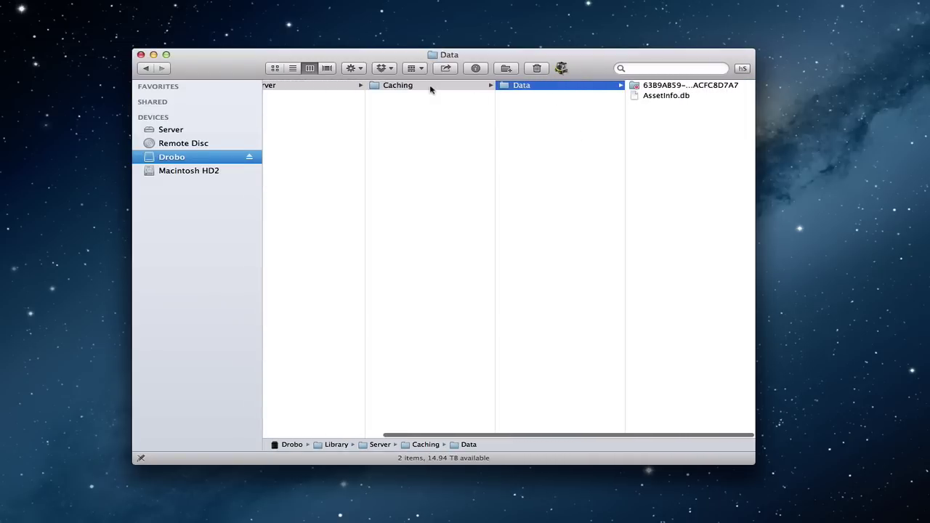
click(417, 87)
click(529, 87)
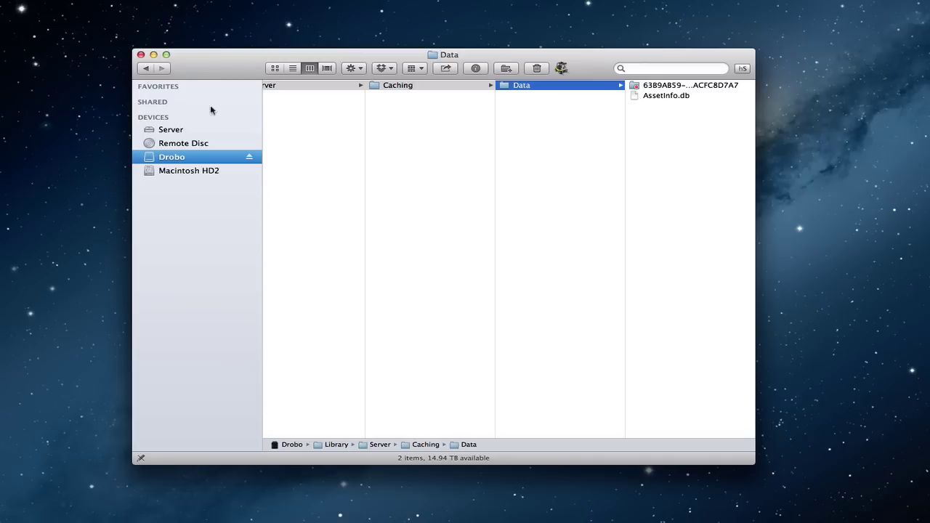
Minimize Finder and bring Server forward, where the Caching pane now shows 8.5 MB cache used
click(153, 56)
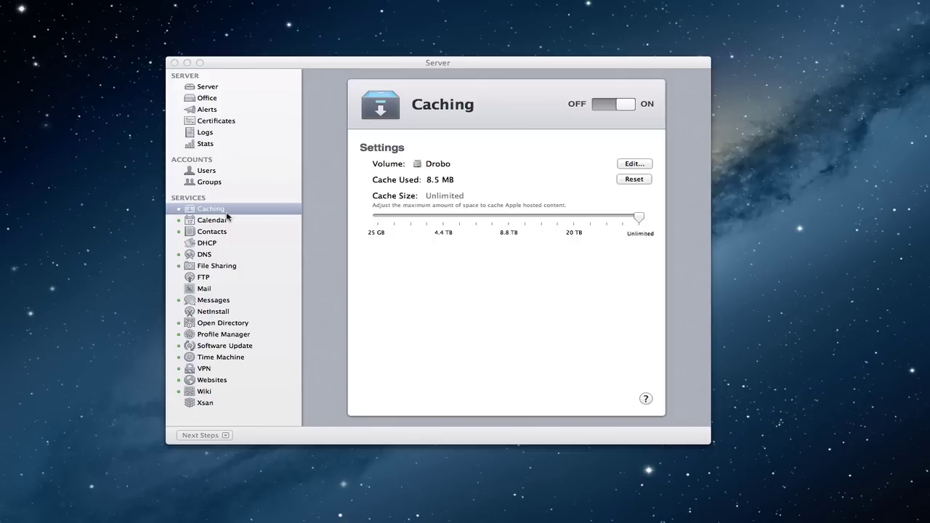
click(481, 68)
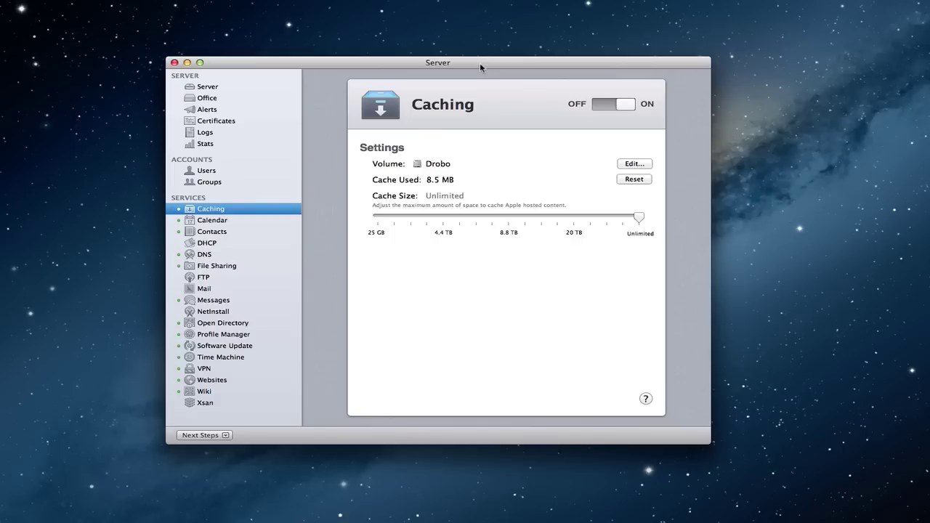